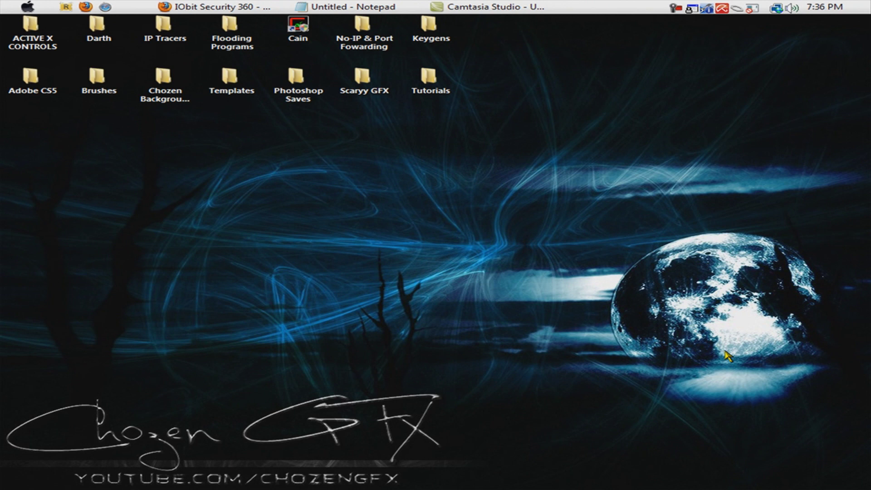
# - Restore the Firefox window with the CNET IObit Security 360 download page from the taskbar
pyautogui.click(211, 6)
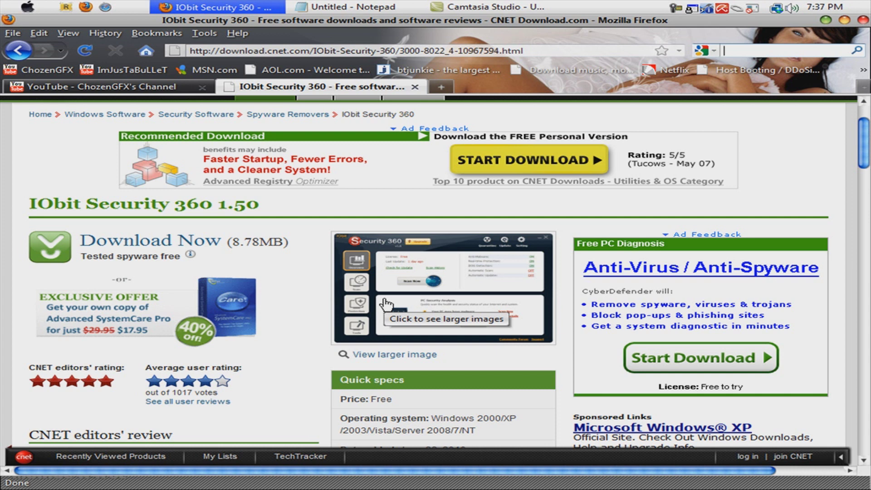
pyautogui.scroll(-5, 386, 304)
pyautogui.scroll(5, 386, 304)
pyautogui.scroll(2, 379, 279)
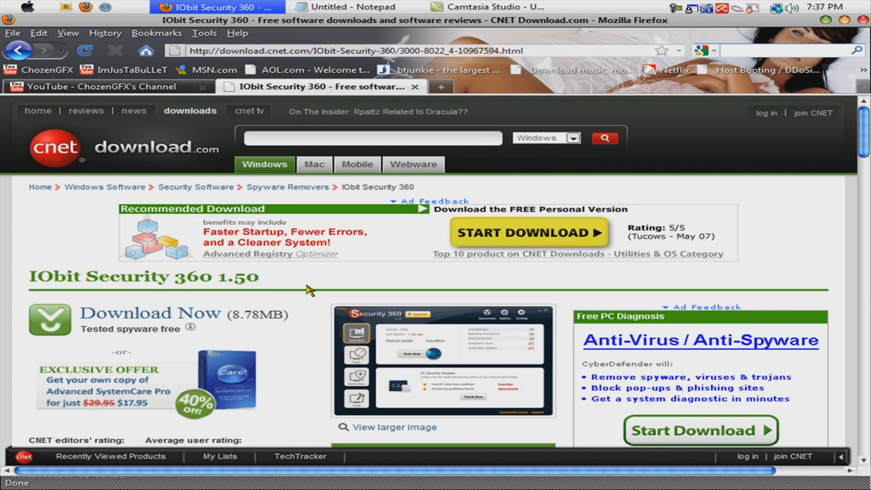
pyautogui.scroll(-2, 306, 289)
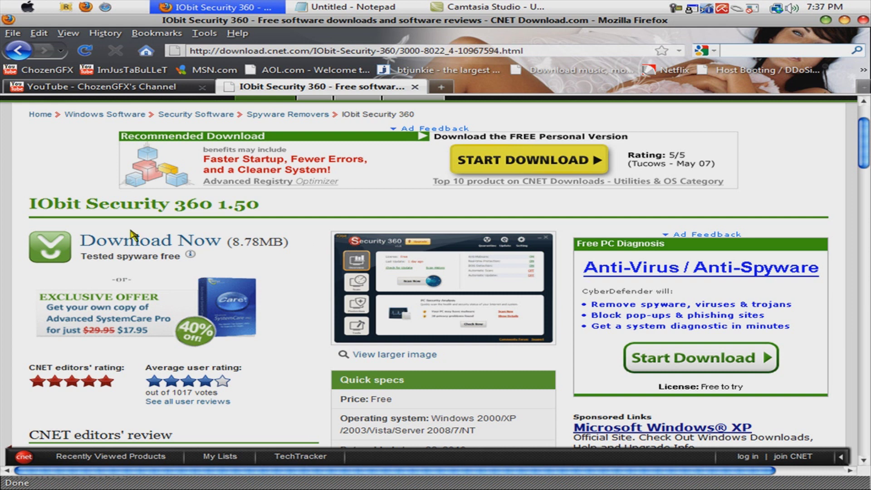
# - Download is360setup.exe from CNET and run it to start the IObit Security 360 Setup Wizard
pyautogui.click(137, 242)
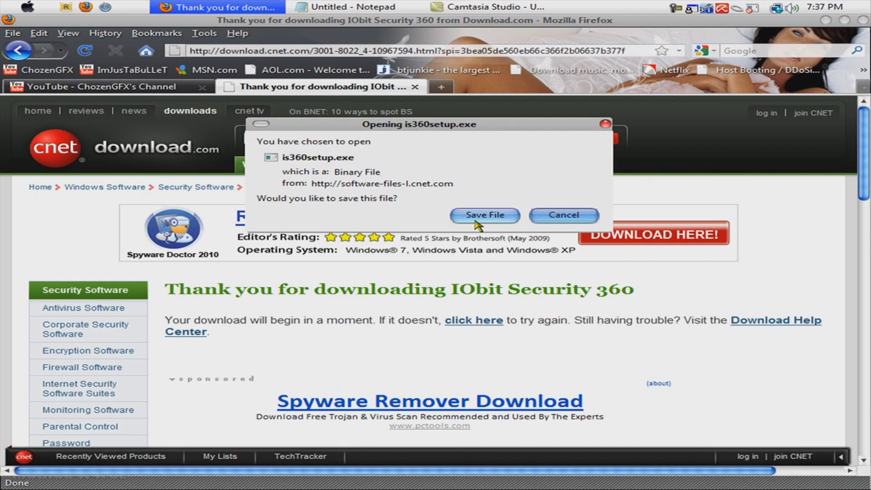
pyautogui.click(486, 216)
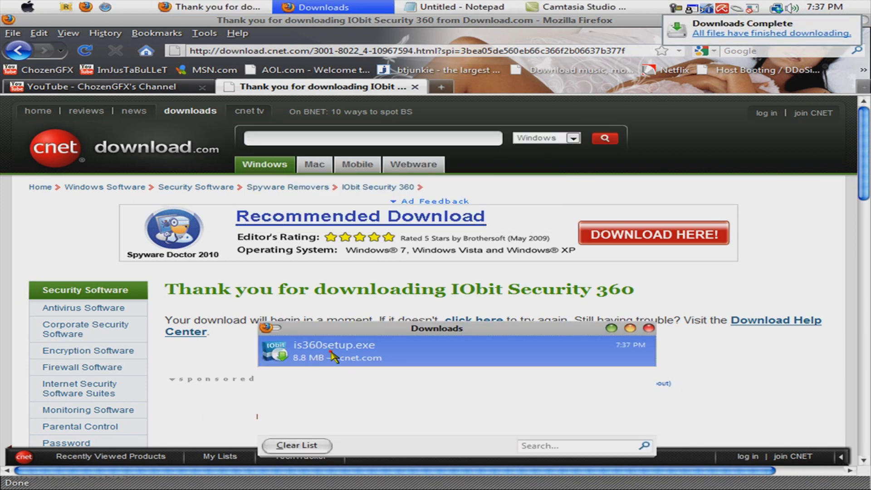
pyautogui.doubleClick(512, 355)
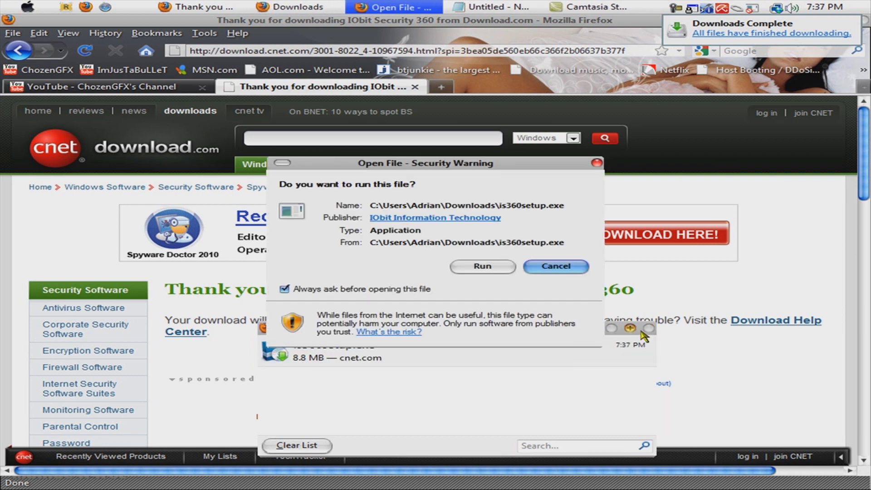
pyautogui.click(480, 266)
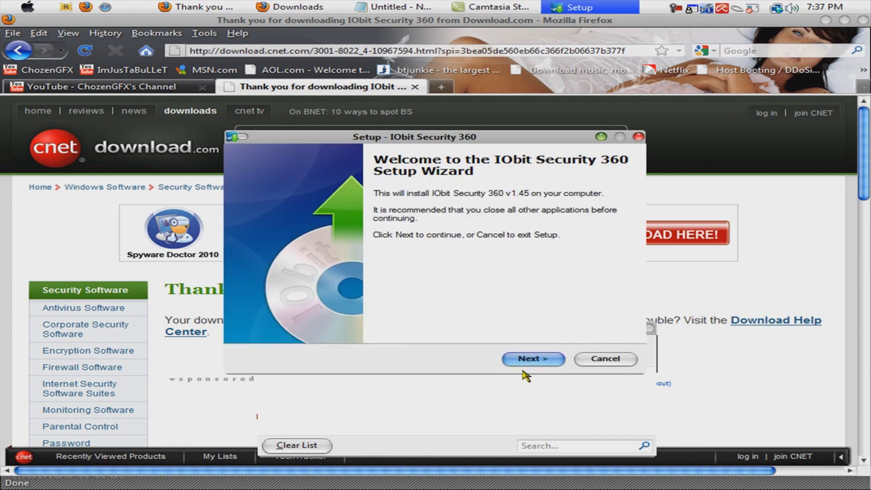
# - Install IObit Security 360 accepting the license with default folder, Start Menu folder and desktop icon
pyautogui.click(528, 360)
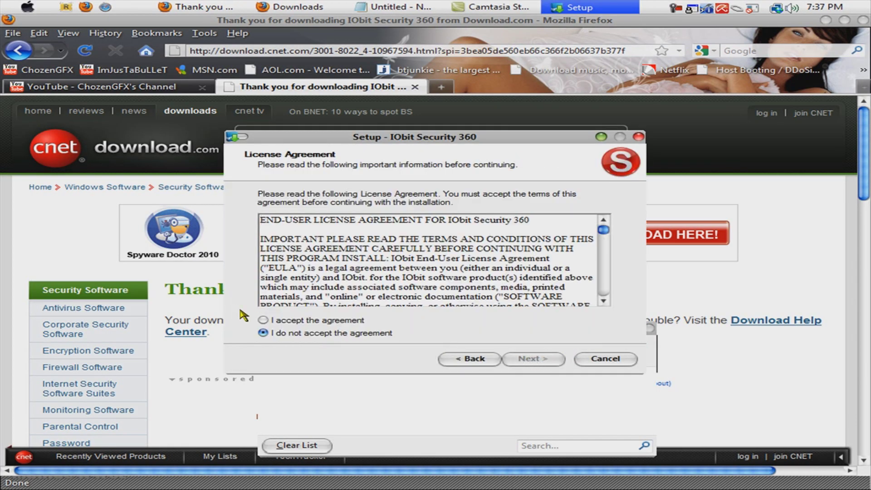
pyautogui.click(262, 320)
pyautogui.click(547, 365)
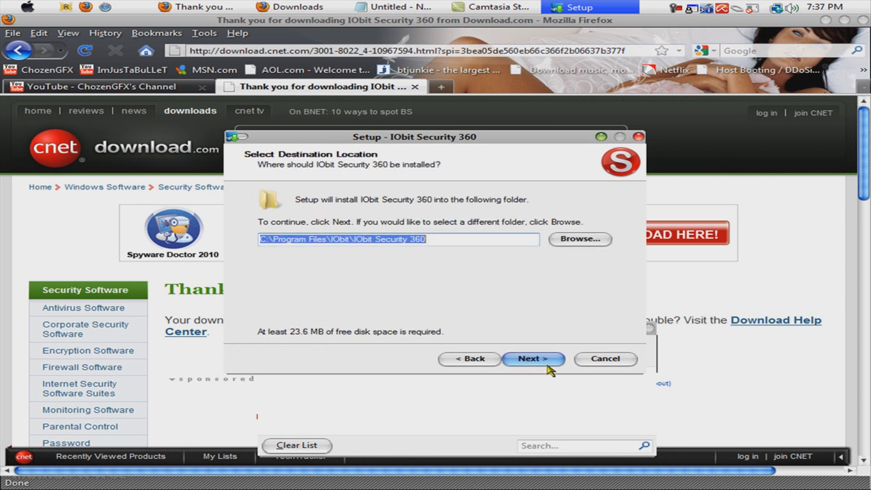
pyautogui.click(532, 367)
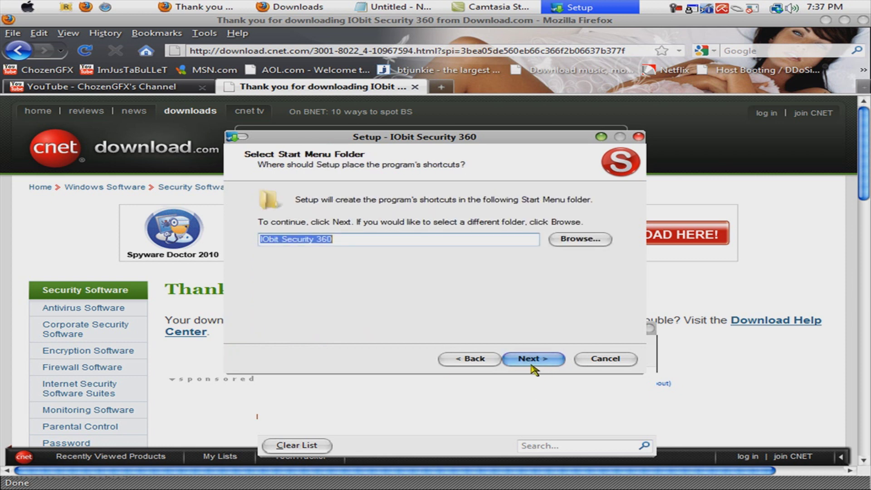
pyautogui.click(531, 367)
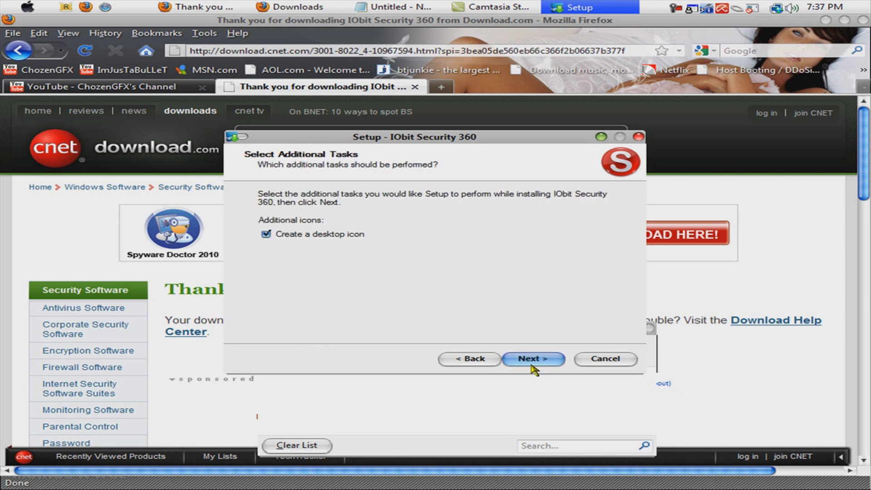
pyautogui.click(532, 367)
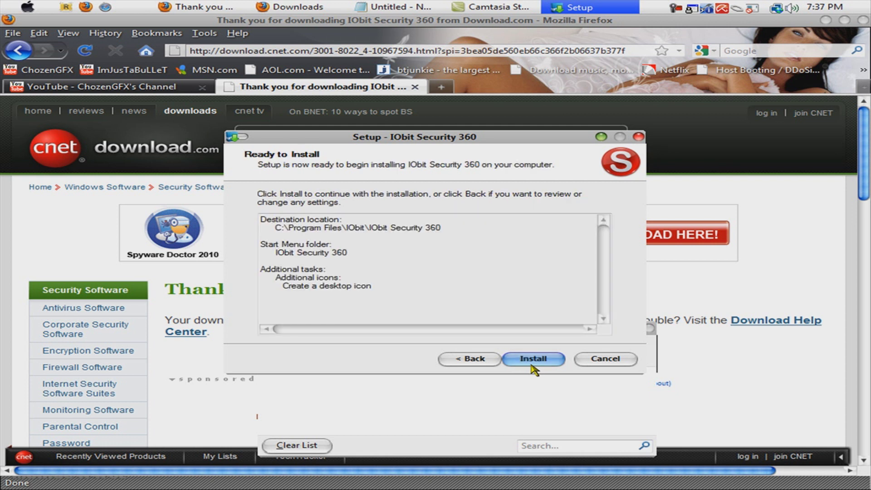
pyautogui.click(531, 361)
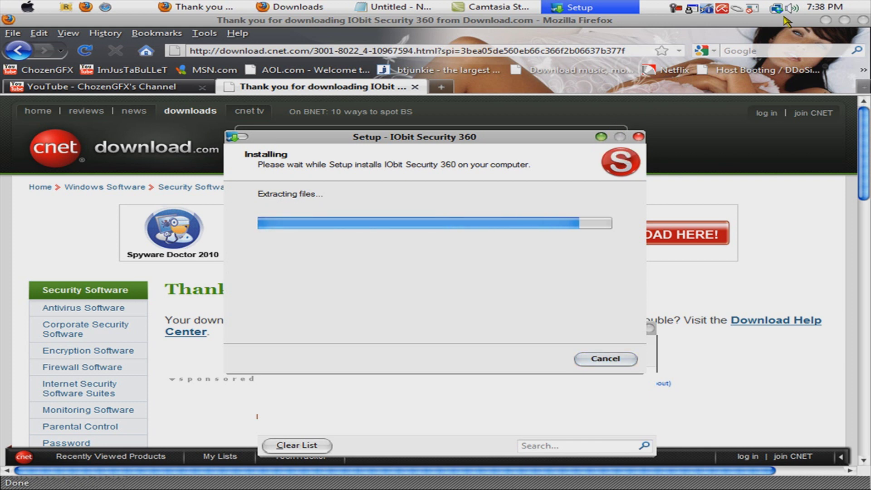
pyautogui.click(826, 20)
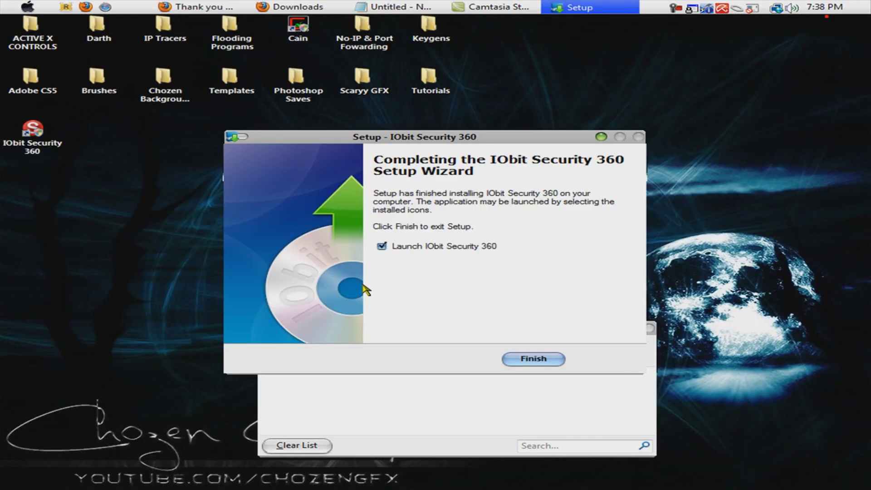
# - Finish setup to launch IObit Security 360 and bring up its Upgrade to Professional Edition dialog
pyautogui.click(525, 367)
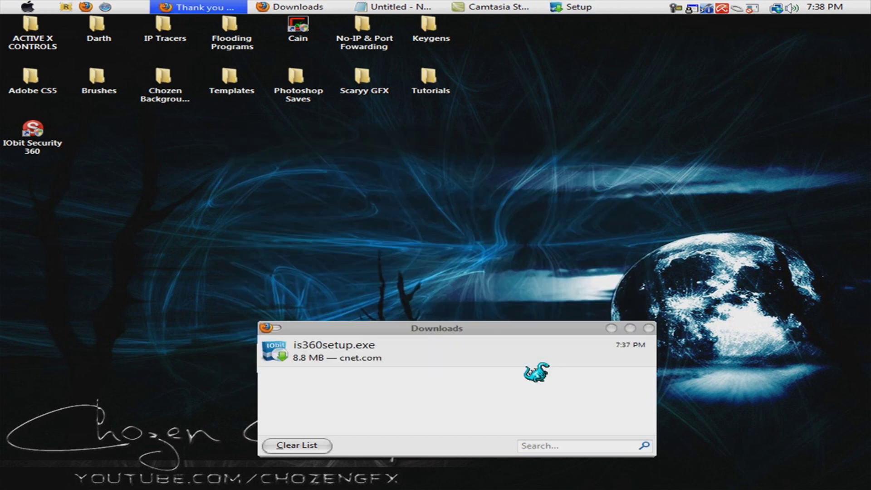
pyautogui.click(625, 328)
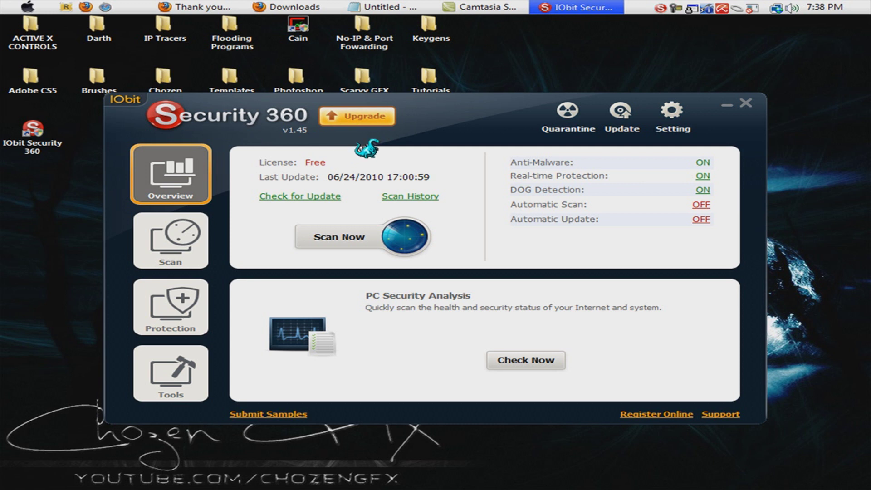
pyautogui.click(366, 120)
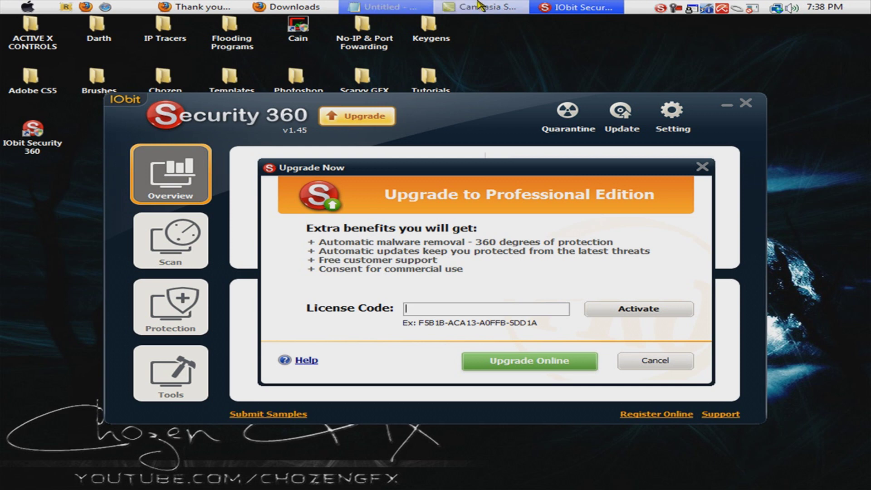
# - Reload the CNET download page in Firefox and cancel the repeated is360setup.exe save prompts
pyautogui.click(221, 7)
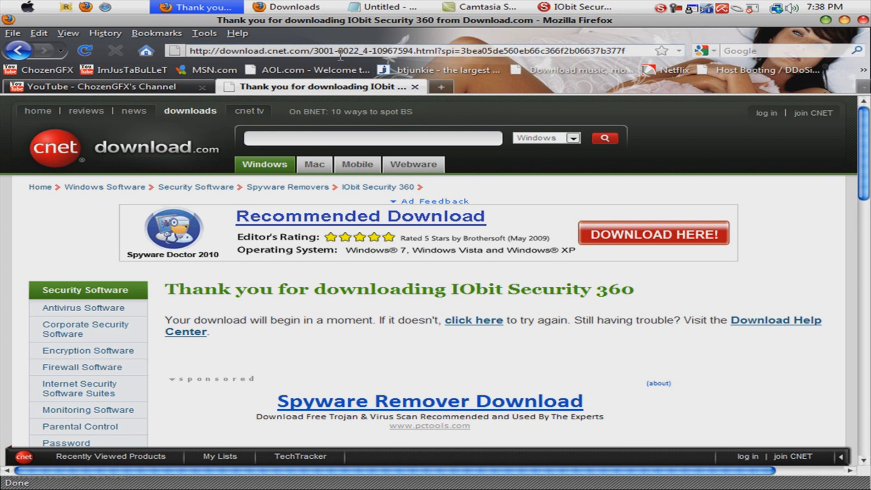
pyautogui.click(85, 51)
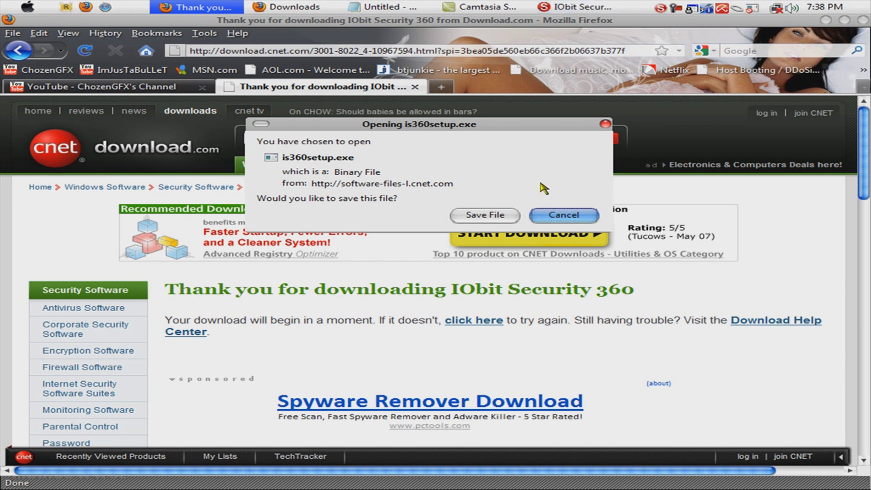
pyautogui.click(577, 217)
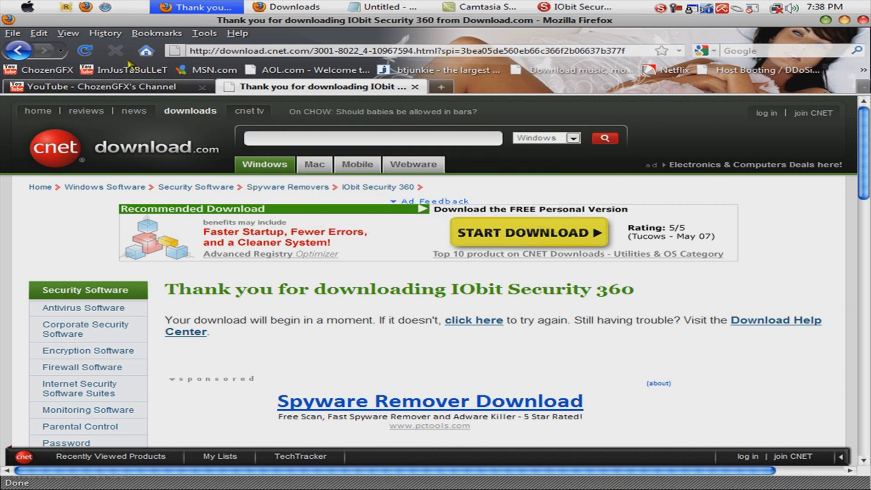
pyautogui.click(85, 50)
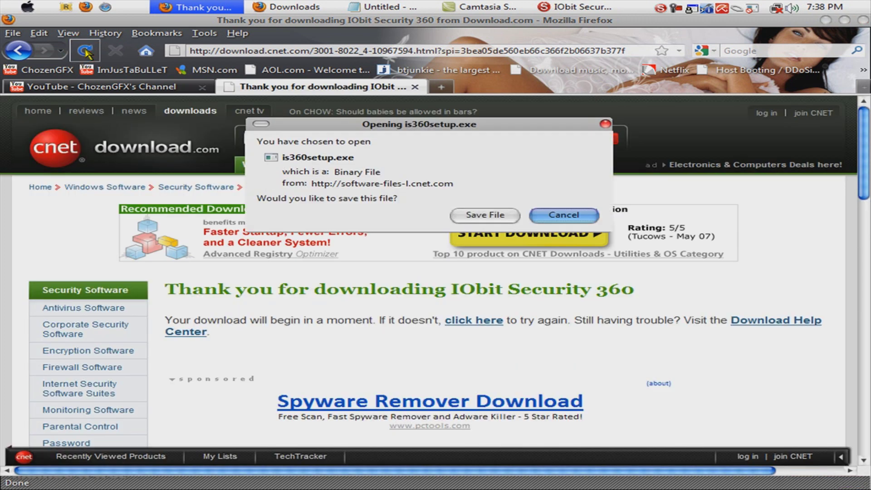
pyautogui.click(559, 212)
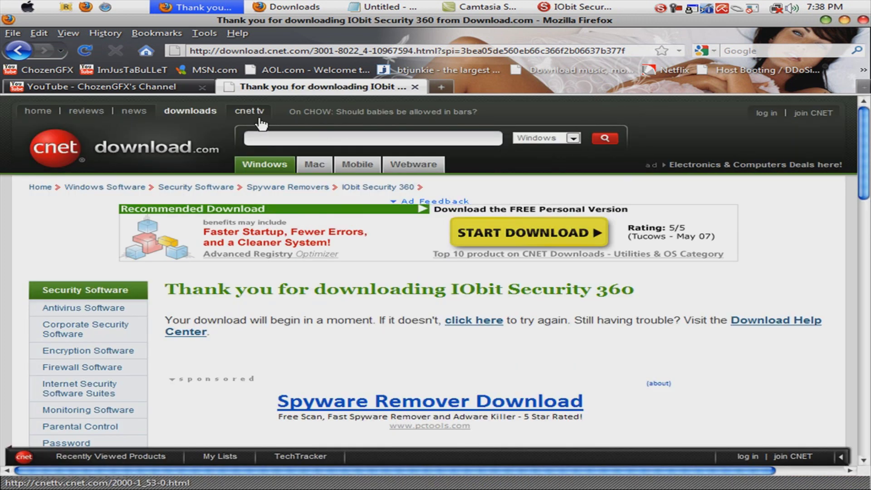
# - Load the MSN.com bookmark in a new tab, which fails because the browser is offline
pyautogui.click(444, 88)
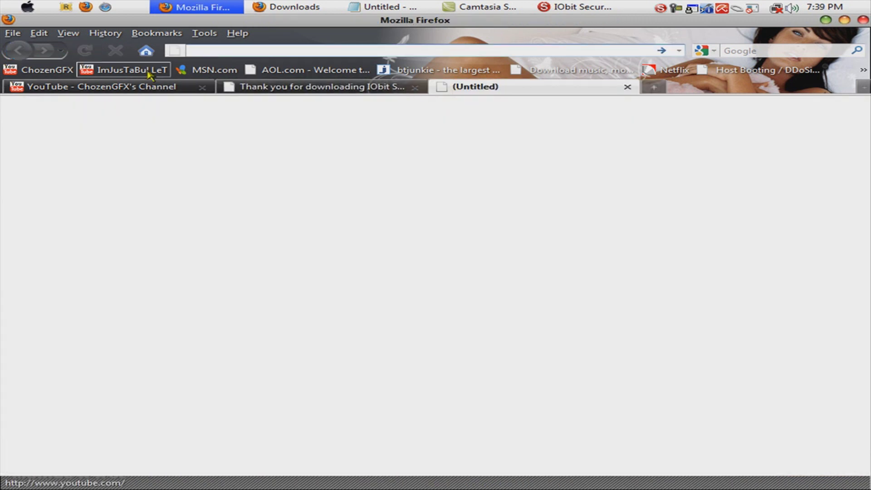
pyautogui.click(212, 70)
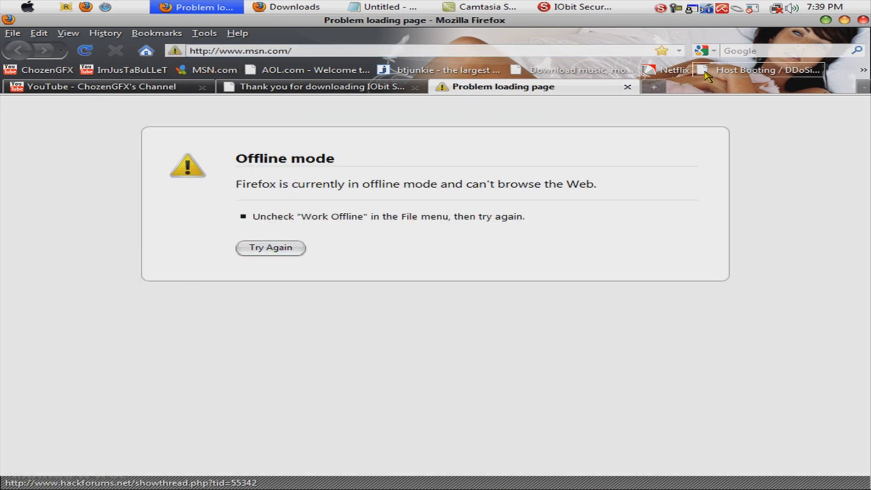
# - Copy the first license key line from the Notepad notes and move the notes out of the way
pyautogui.click(827, 21)
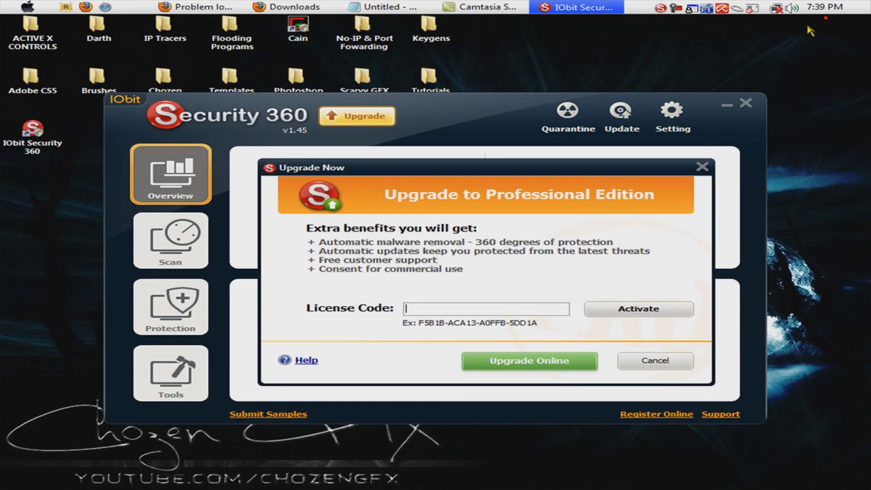
pyautogui.click(401, 5)
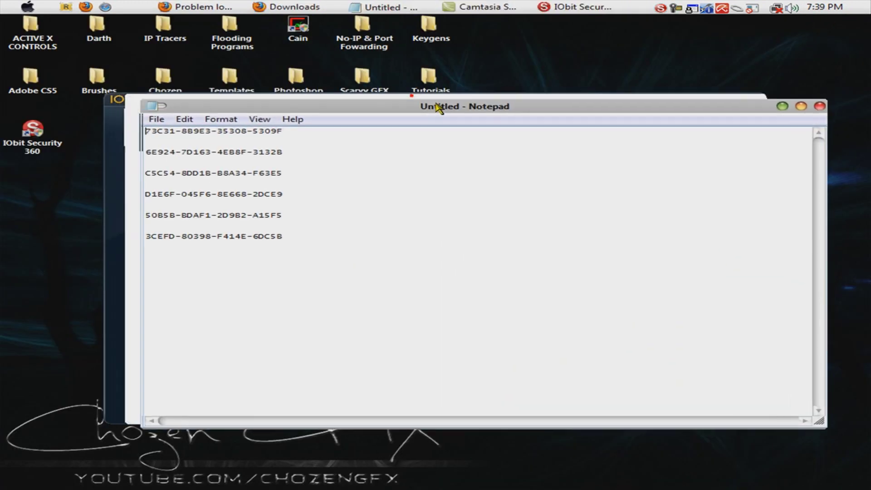
pyautogui.moveTo(409, 108)
pyautogui.mouseDown()
pyautogui.moveTo(649, 290)
pyautogui.moveTo(691, 343)
pyautogui.mouseUp()
pyautogui.moveTo(542, 356); pyautogui.dragTo(382, 353)
pyautogui.rightClick(466, 362)
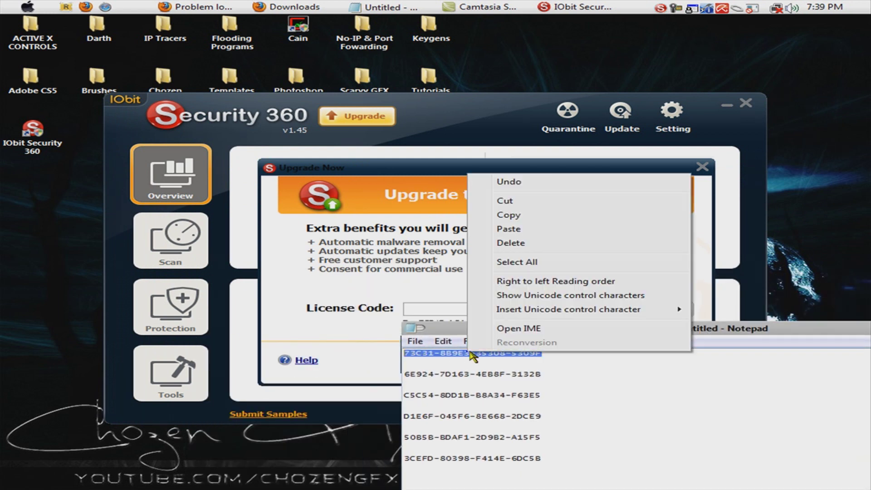
pyautogui.click(550, 215)
pyautogui.moveTo(741, 333)
pyautogui.mouseDown()
pyautogui.moveTo(470, 335)
pyautogui.moveTo(327, 311)
pyautogui.mouseUp()
pyautogui.click(632, 305)
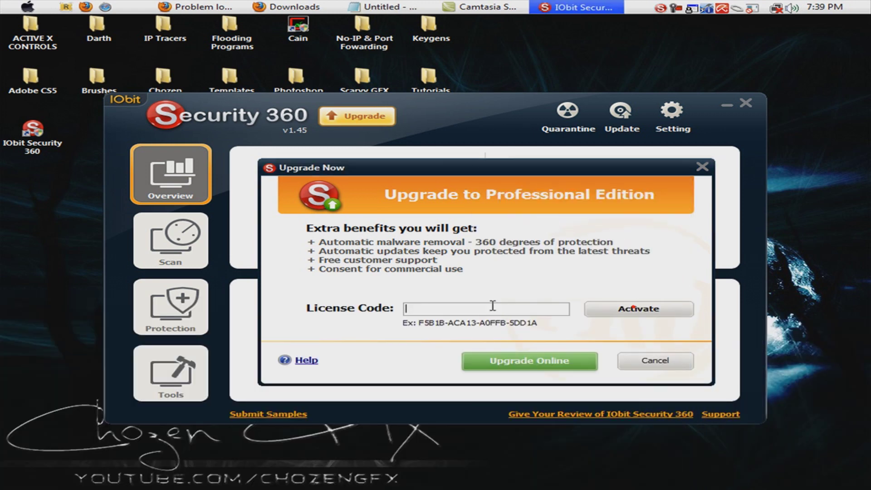
# - Paste the key into the License Code field and activate the Professional edition
pyautogui.rightClick(486, 309)
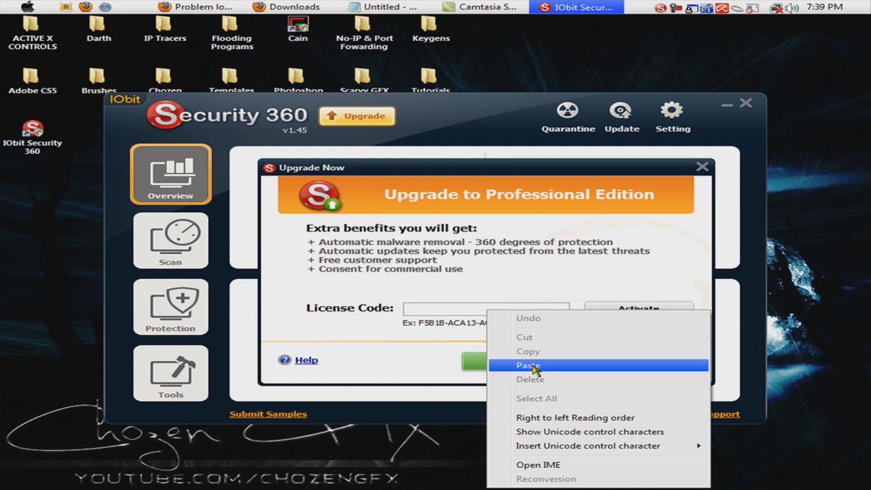
pyautogui.click(536, 371)
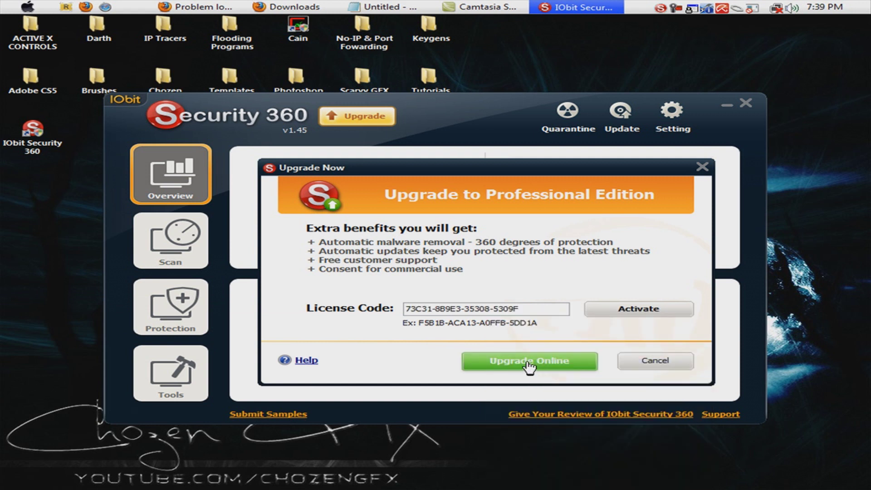
pyautogui.click(621, 315)
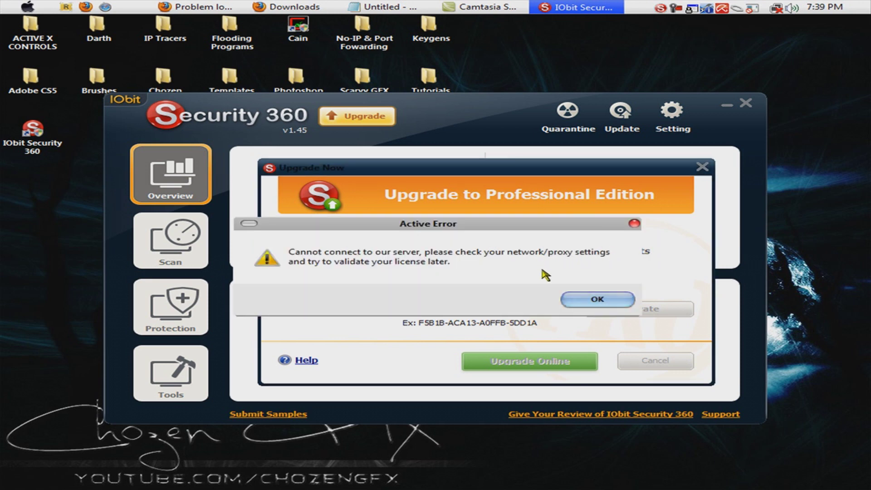
# - Dismiss the activation server error and run the PC Security Analysis check, finding 24 privacy problems
pyautogui.click(596, 300)
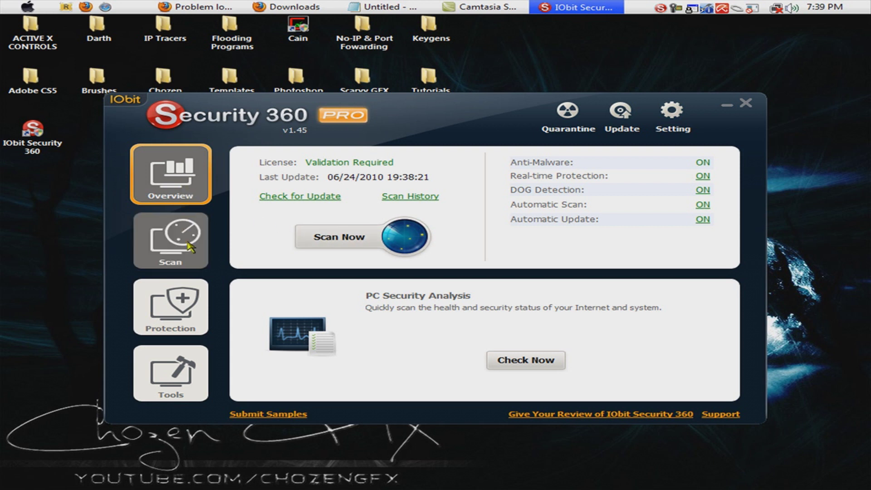
pyautogui.click(535, 366)
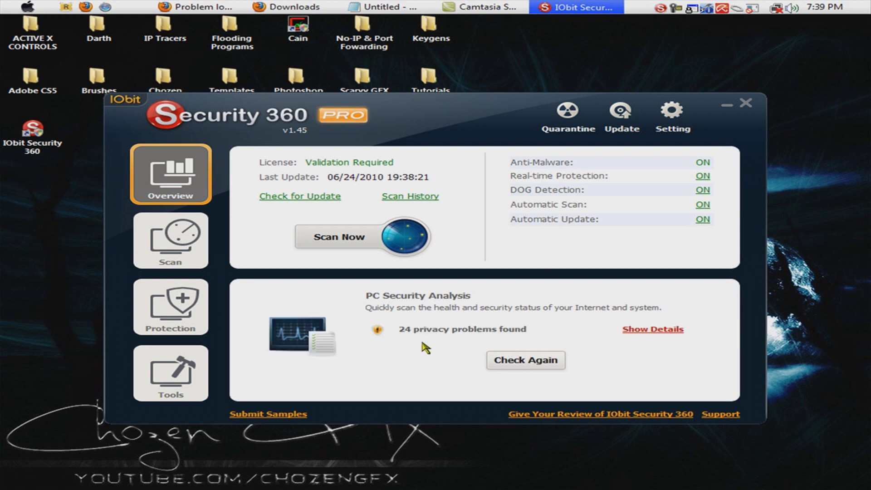
# - Clean the 24 privacy traces in Privacy Sweeper and close it
pyautogui.click(653, 334)
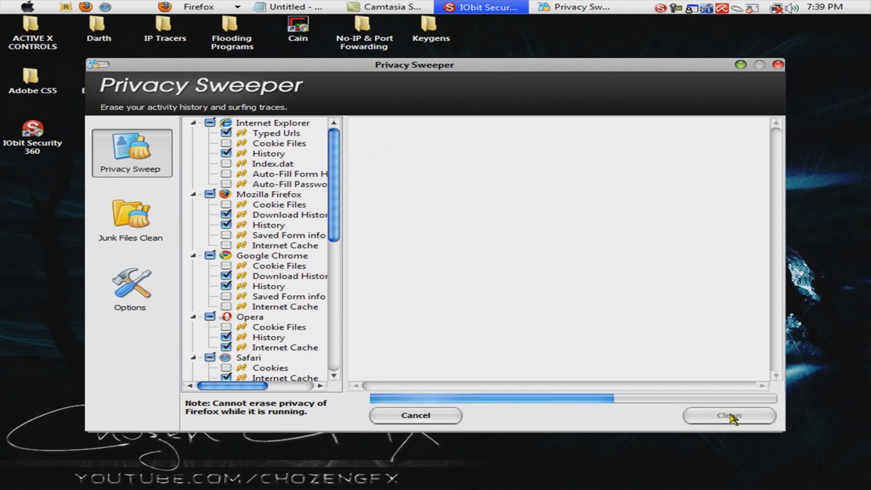
pyautogui.click(749, 418)
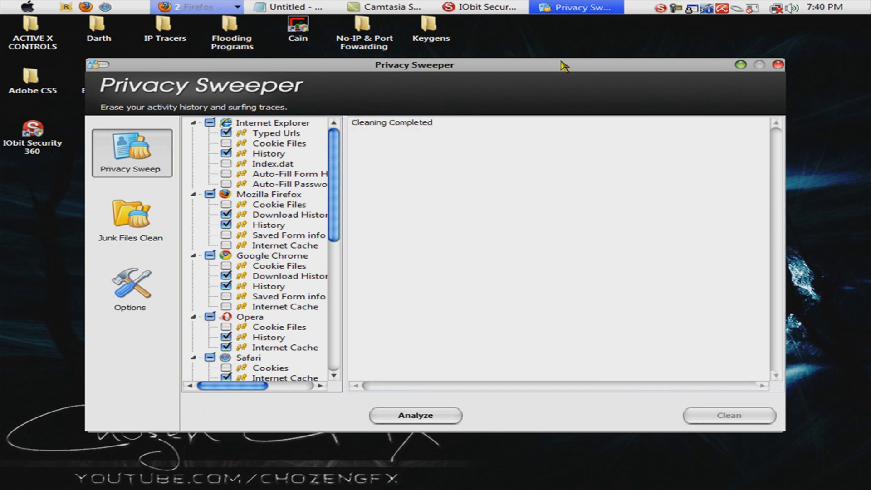
pyautogui.click(778, 64)
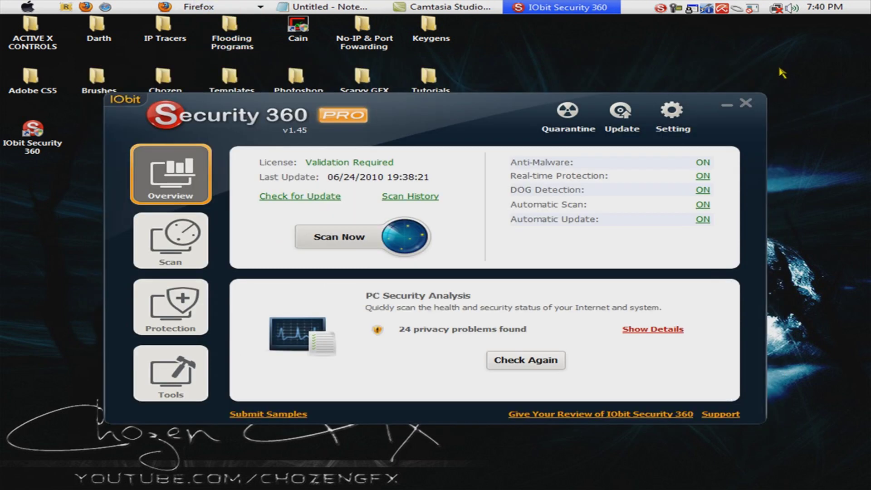
# - Run a Smart Scan from the System Scan page, reporting 0 threats among 47965 objects
pyautogui.click(196, 233)
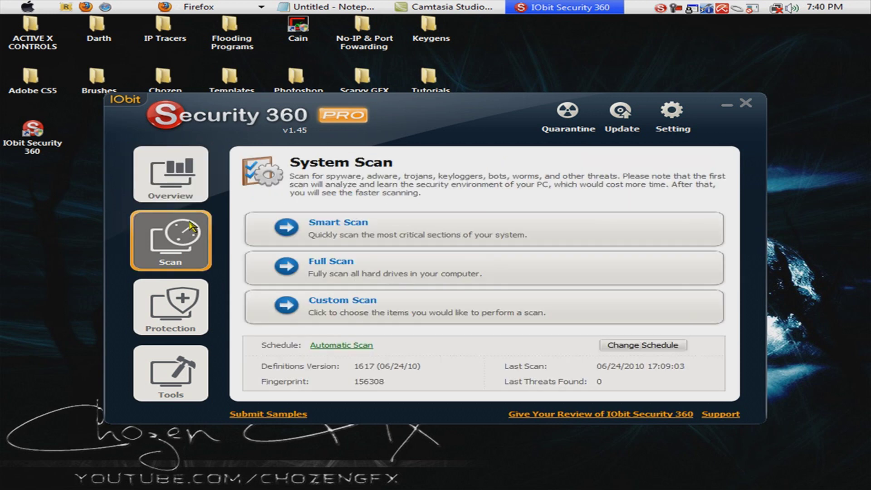
pyautogui.click(191, 324)
pyautogui.click(179, 243)
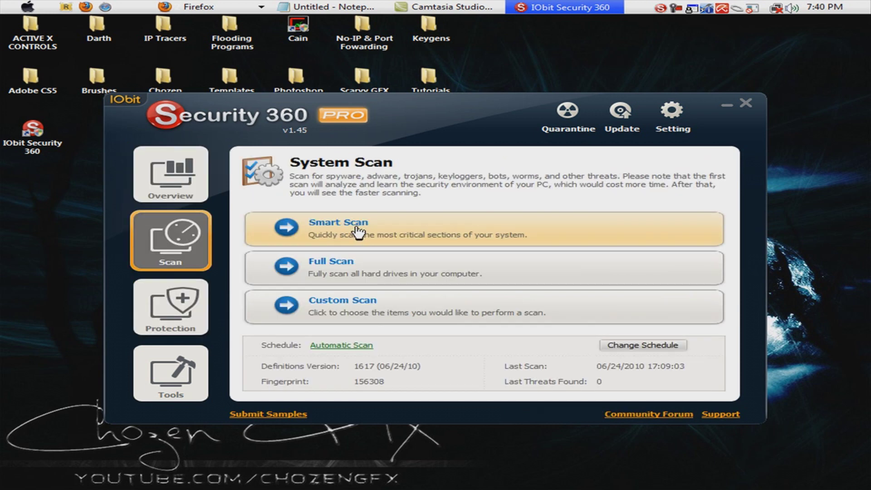
pyautogui.click(394, 235)
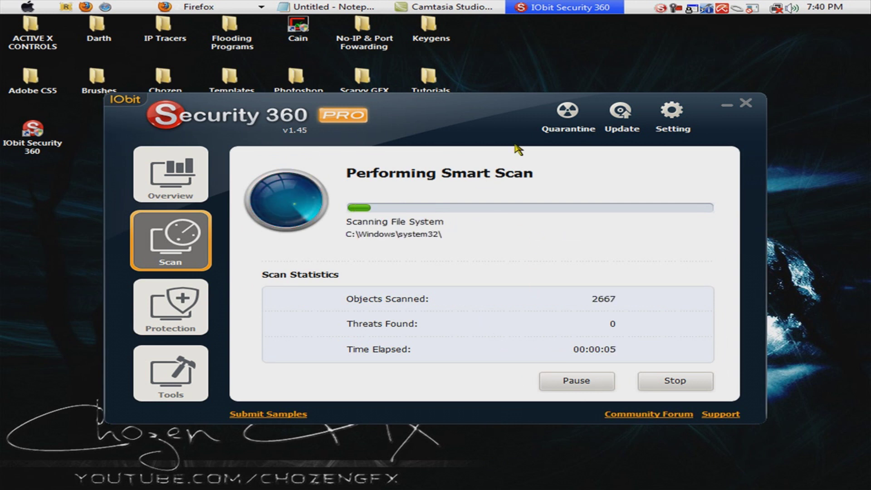
pyautogui.click(677, 9)
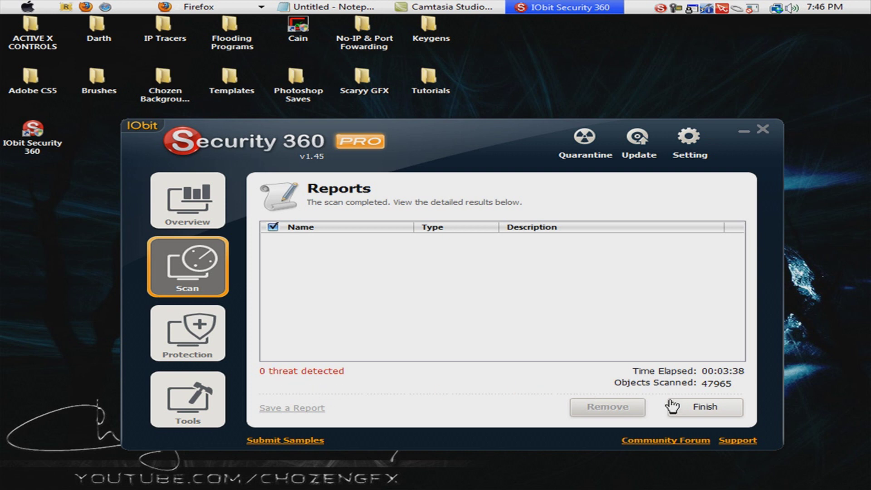
# - Finish the scan report to return to the System Scan page listing 0 threats found
pyautogui.click(697, 407)
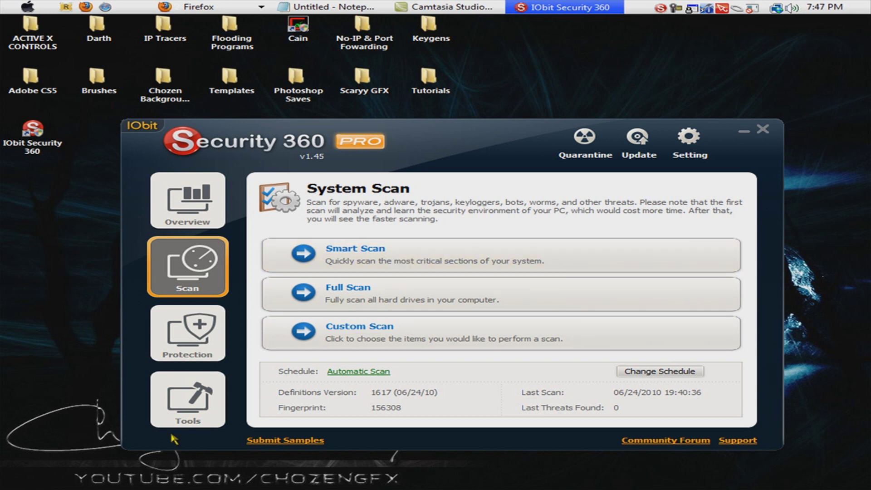